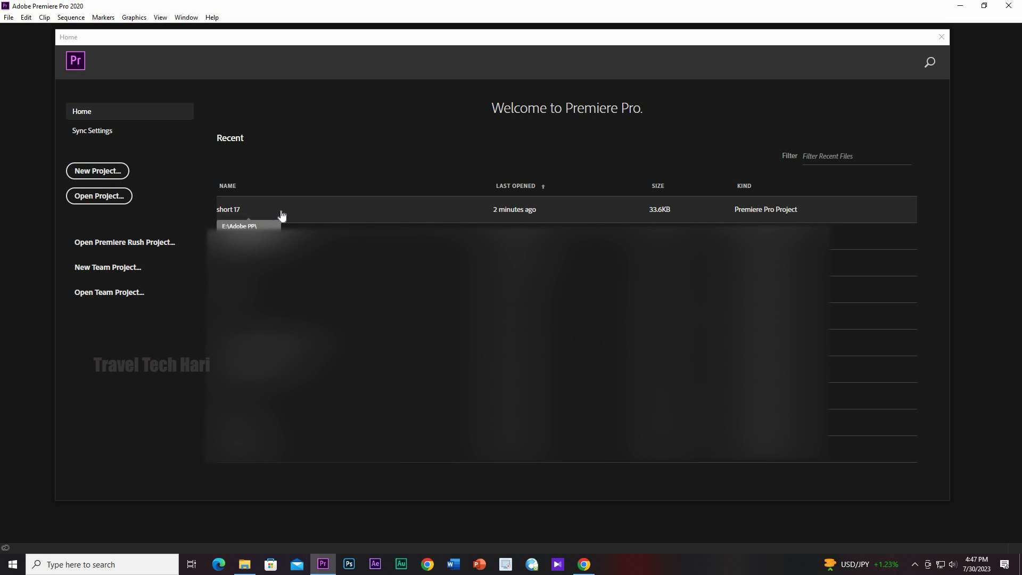
Step: Open the recent project short 17 and import the video Samsung S23 Ultra.mp4 into it
click(362, 209)
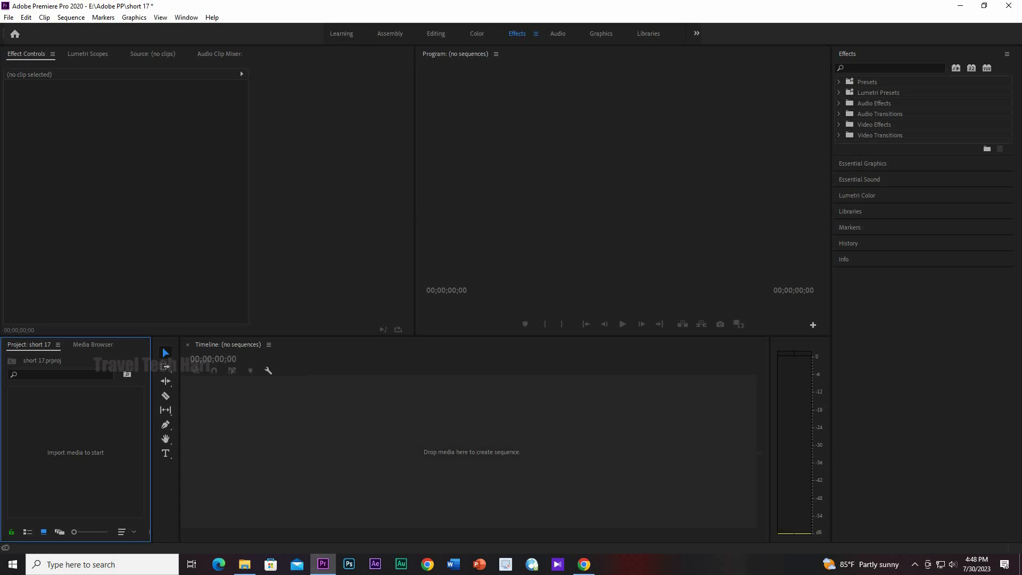
drag(505, 197, 84, 440)
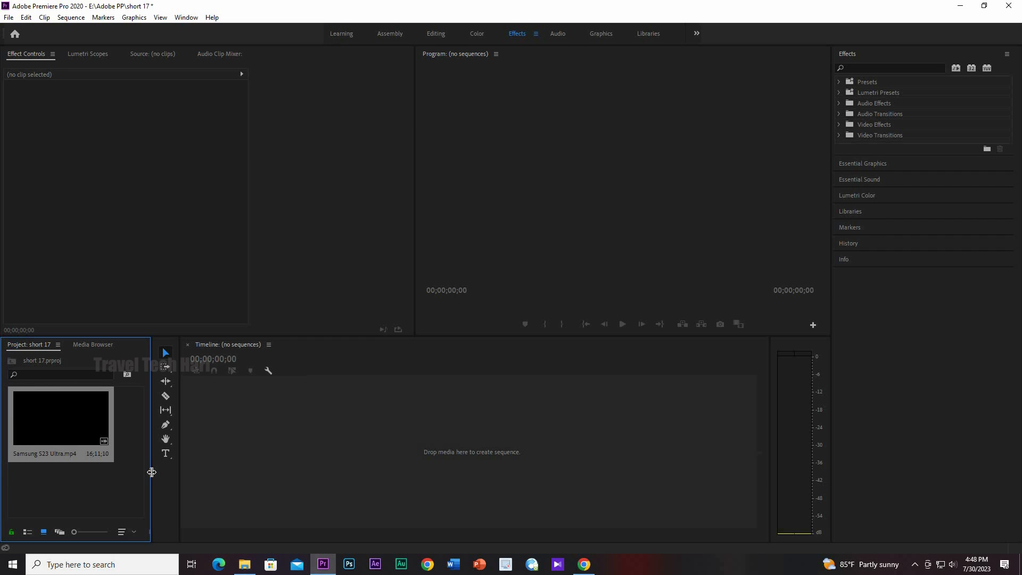
Step: Create a new sequence with the Custom editing mode and a vertical frame size of 1080 by 1920
drag(180, 471, 234, 477)
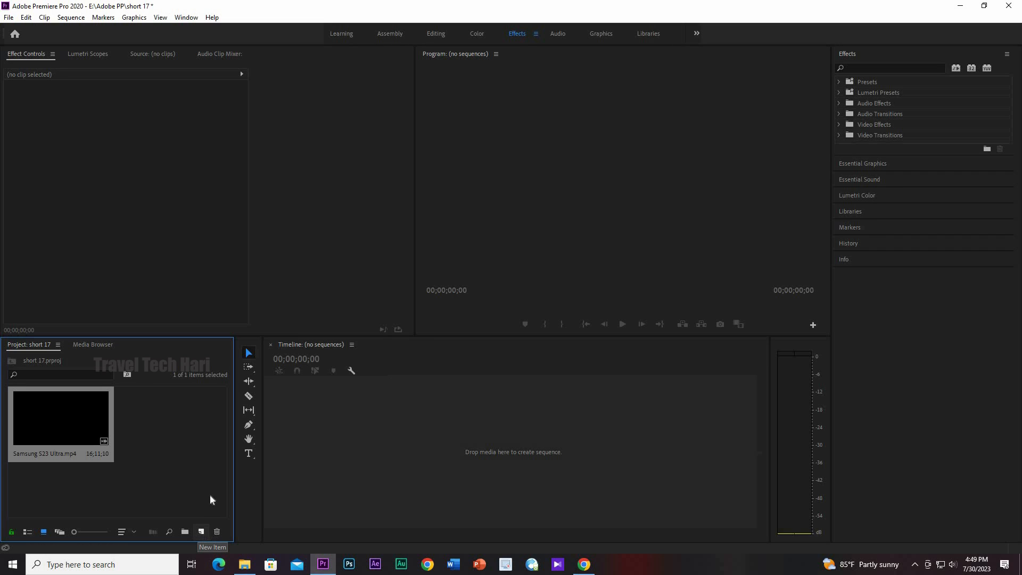
click(201, 532)
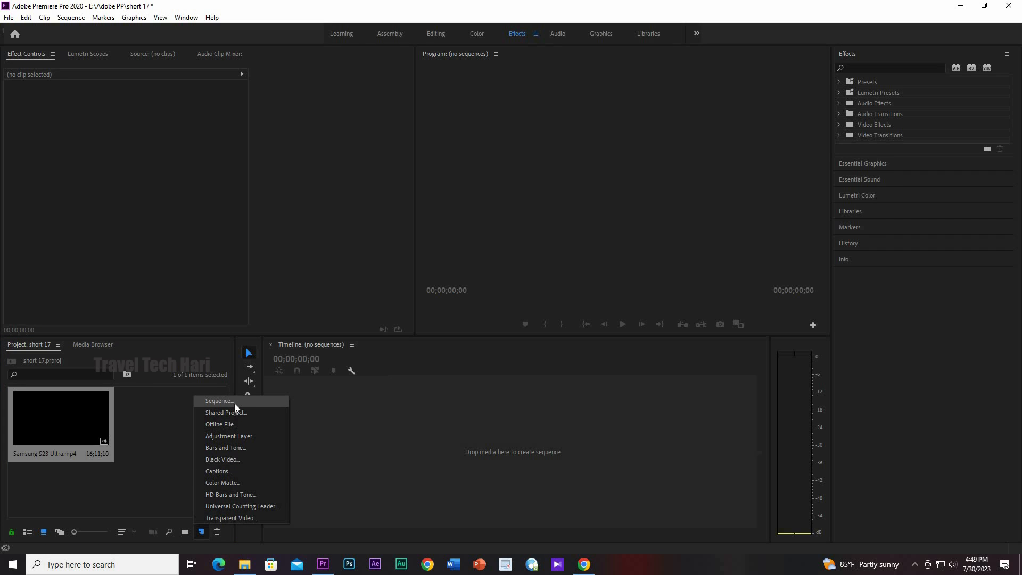
click(234, 404)
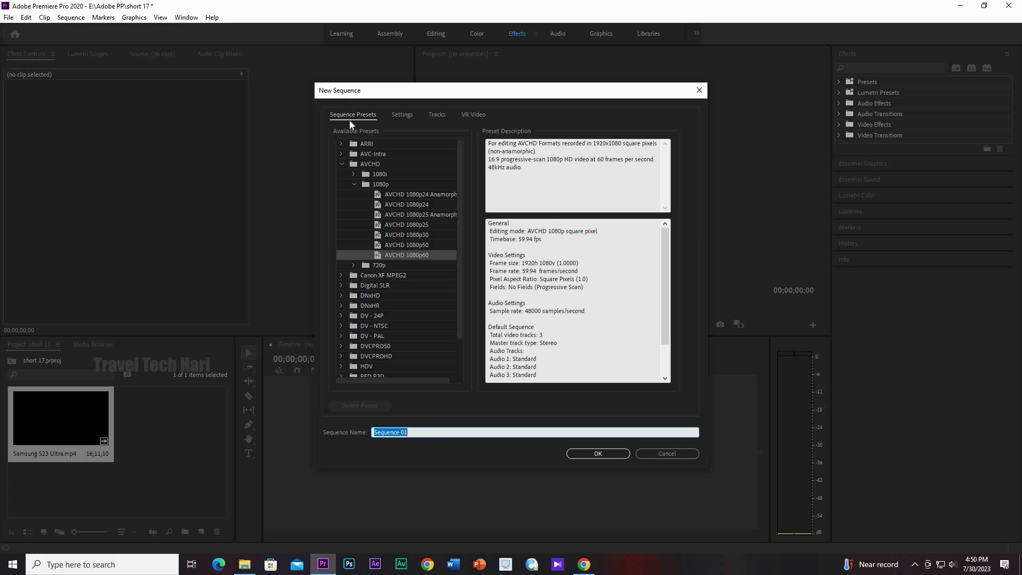
click(404, 114)
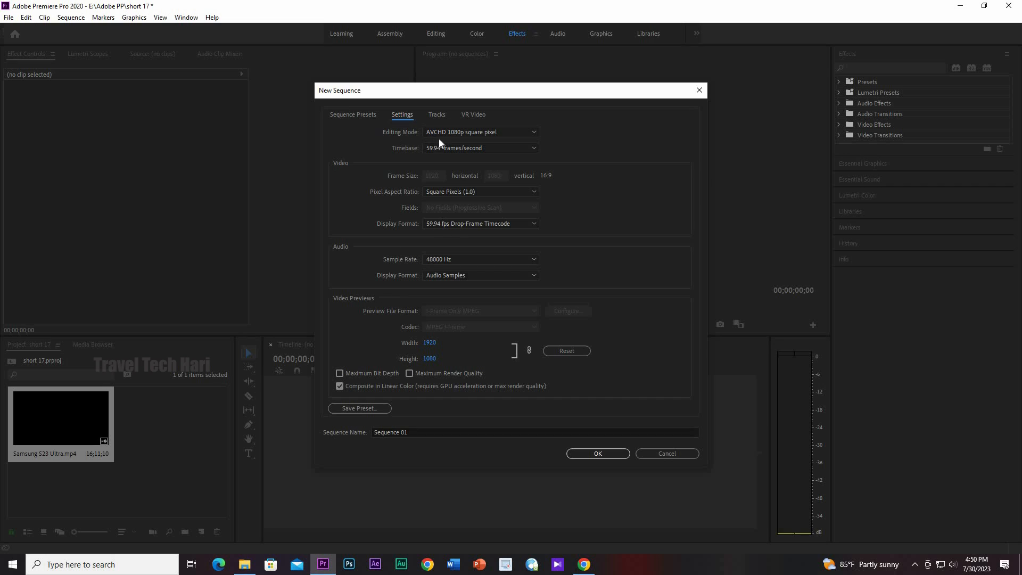
click(468, 132)
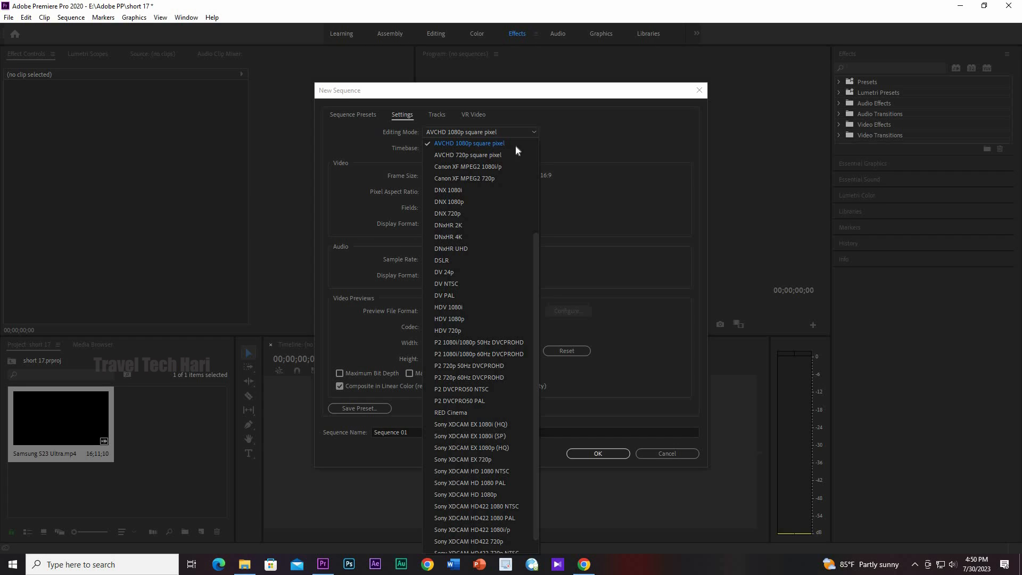
scroll(503, 193, up, 4)
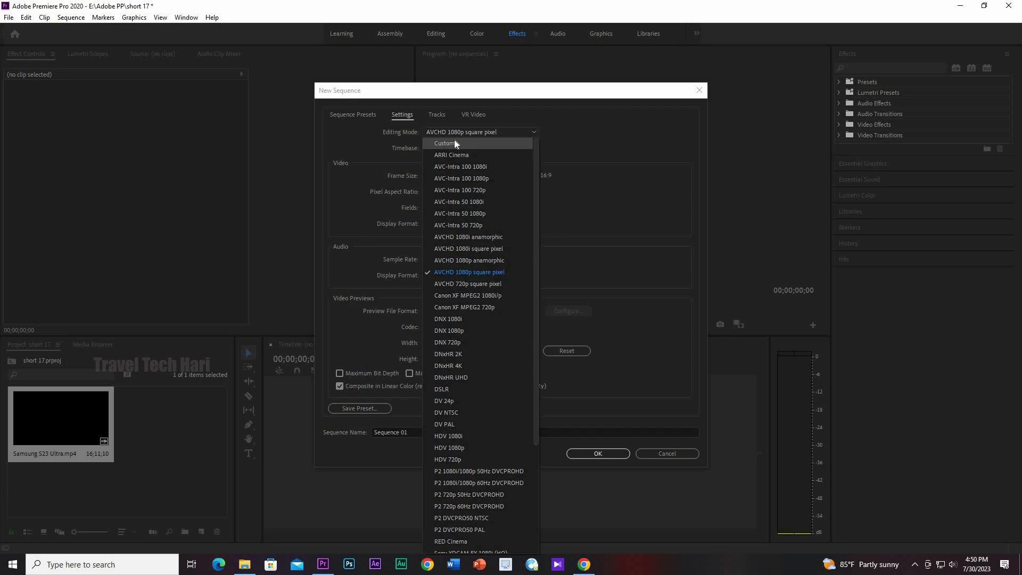
click(455, 142)
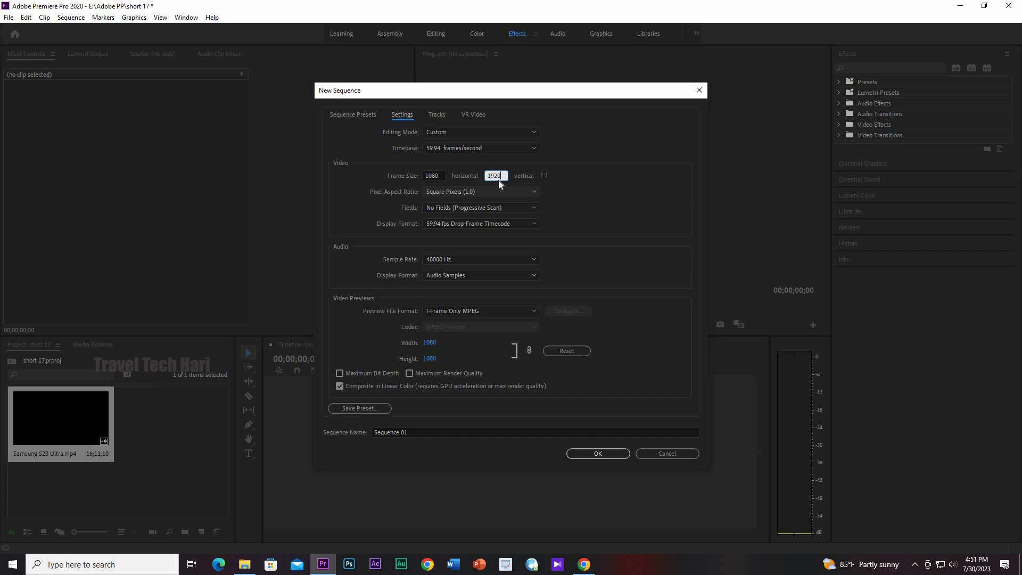
text(1920)
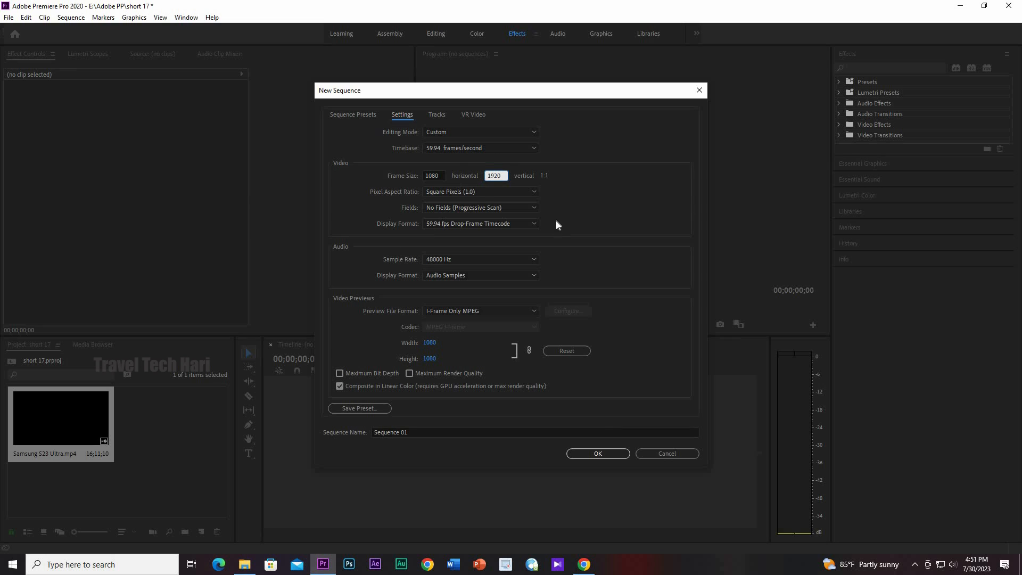
click(590, 454)
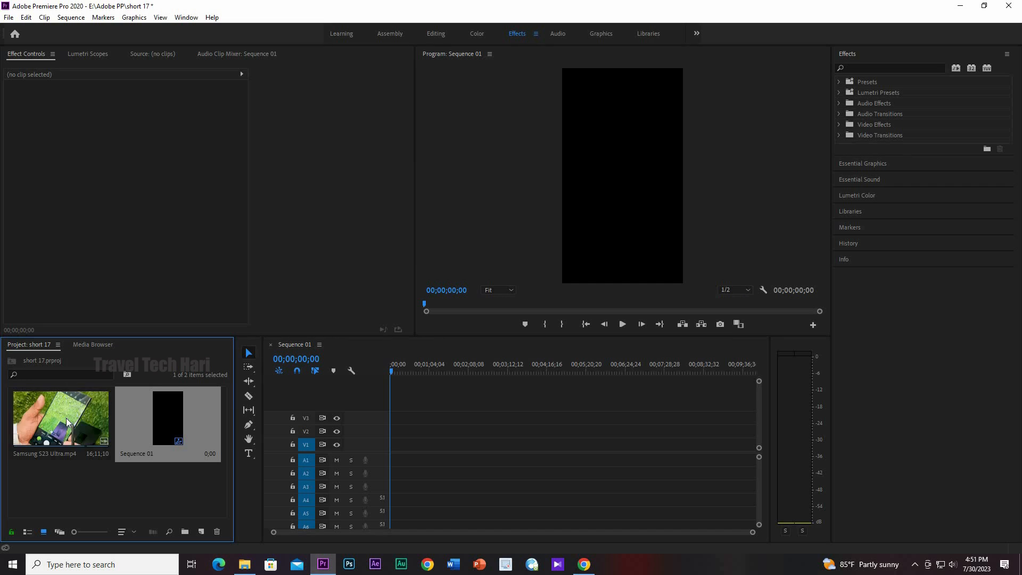
Step: Place Samsung S23 Ultra.mp4 at the start of track V1, keeping the existing sequence settings, and show the frame at 00;00;09;33
drag(68, 421, 492, 448)
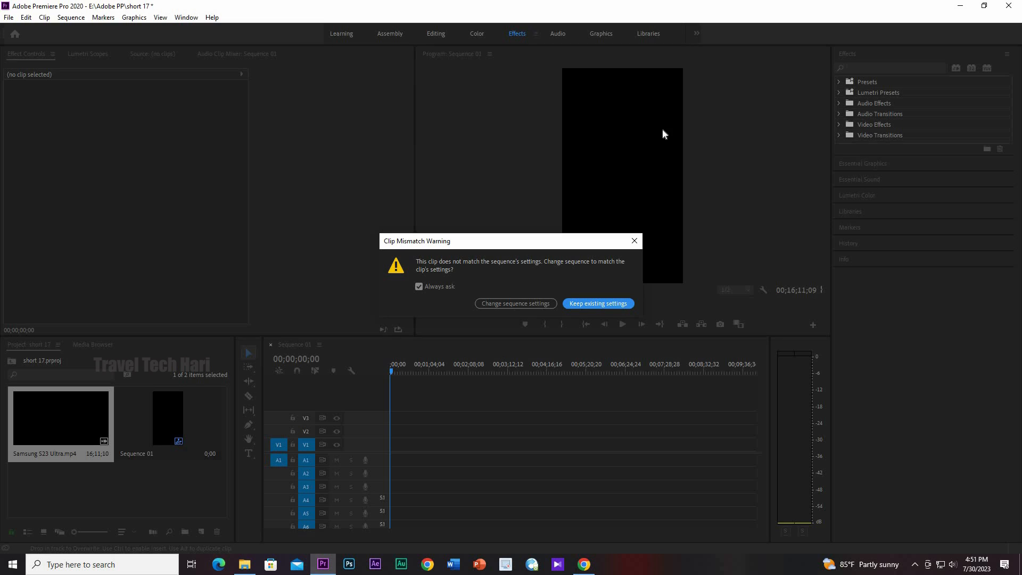
key(Return)
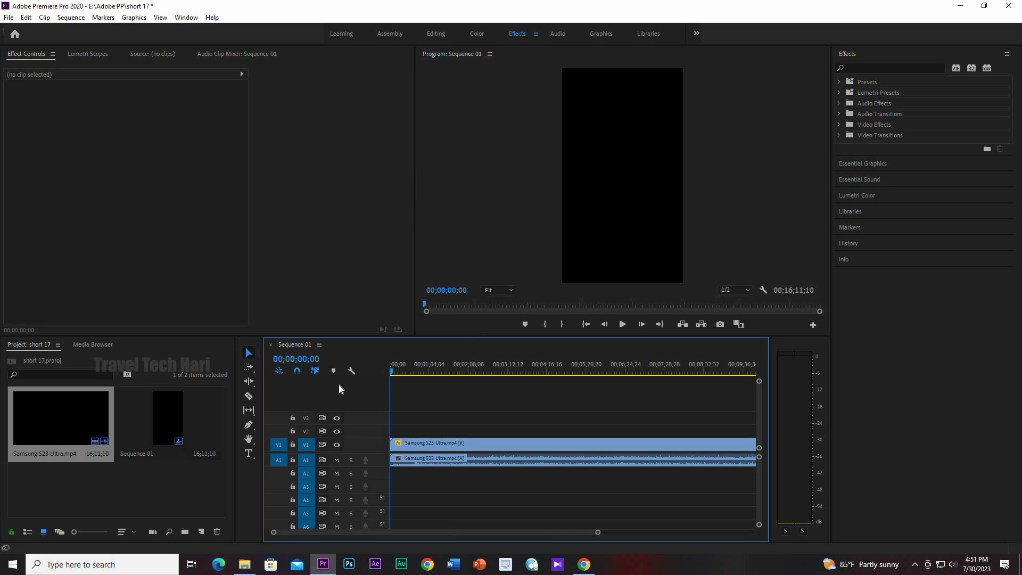
drag(391, 371, 398, 375)
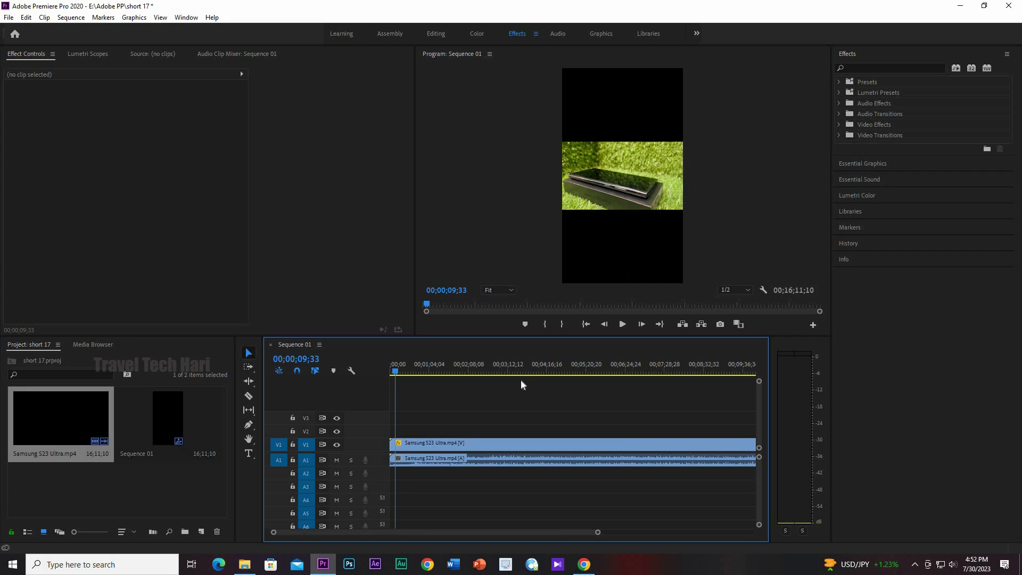
Step: Move the video part of the Samsung S23 Ultra clip up to track V2, leaving track V1 free
drag(521, 381, 372, 448)
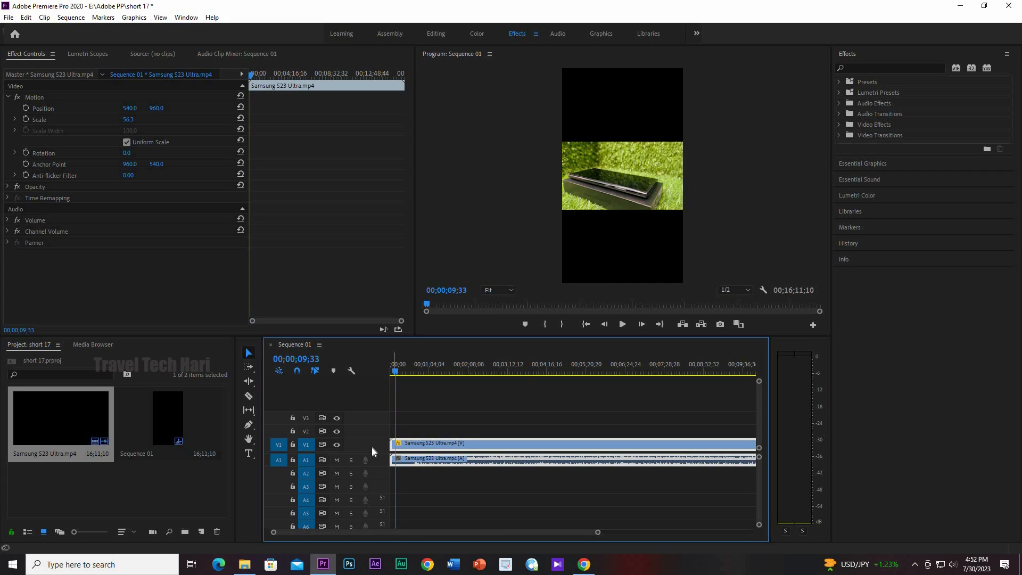
click(482, 435)
drag(482, 435, 480, 431)
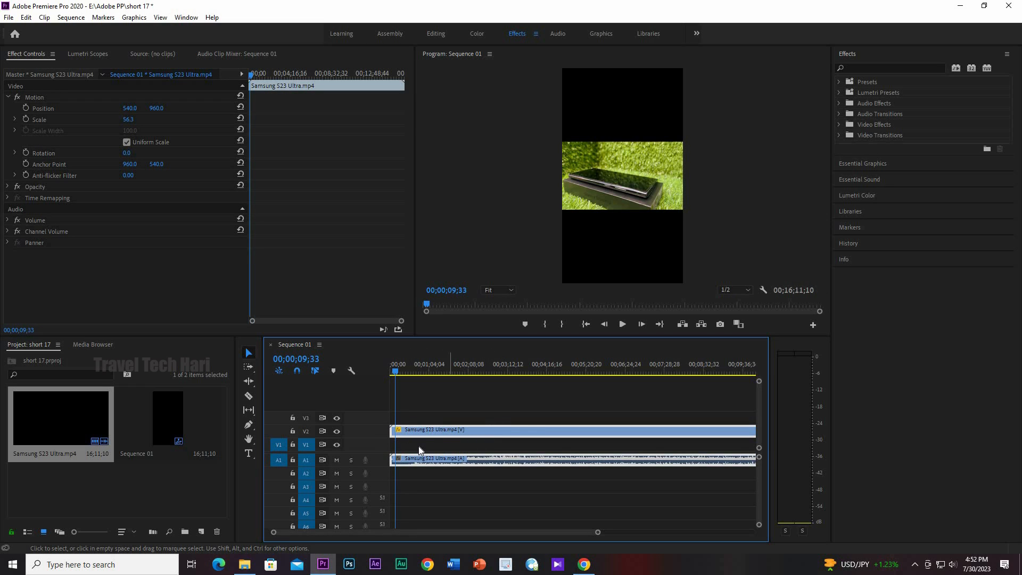
click(469, 449)
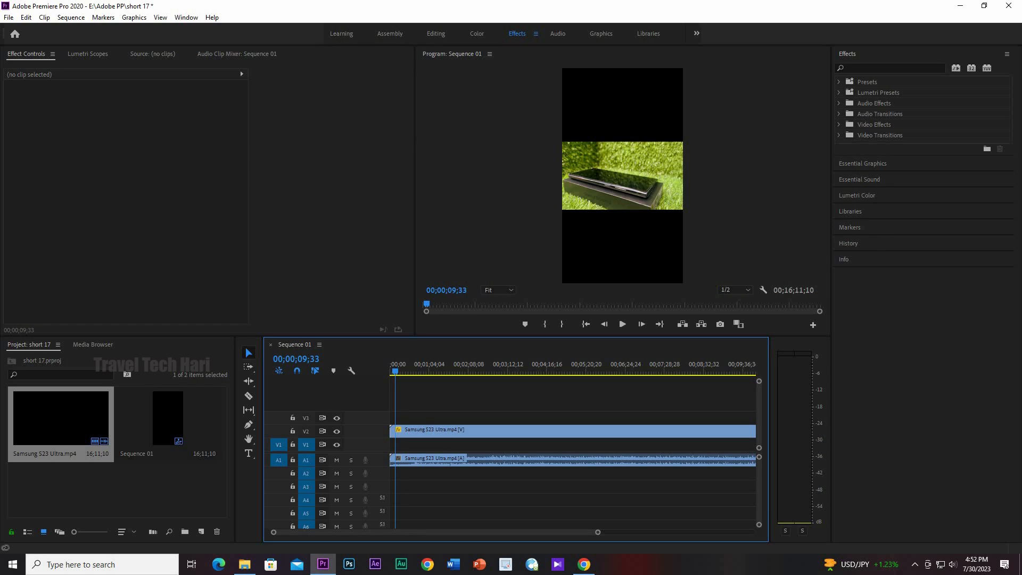
Step: Import the blue iStock background image onto track V1 beneath the video and scale it to 449.5 to fill the vertical frame
key(alt+Tab)
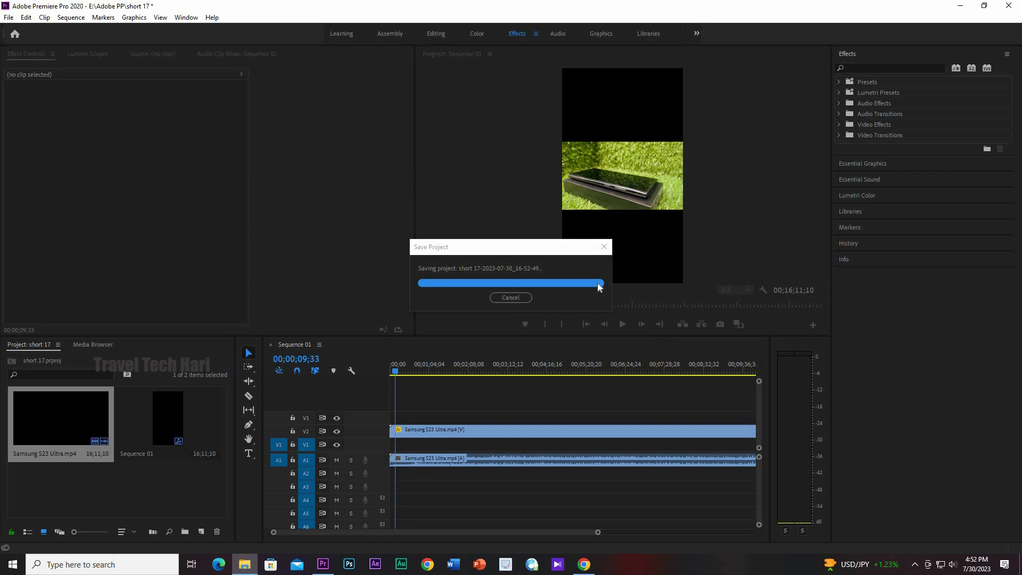
drag(168, 398, 396, 445)
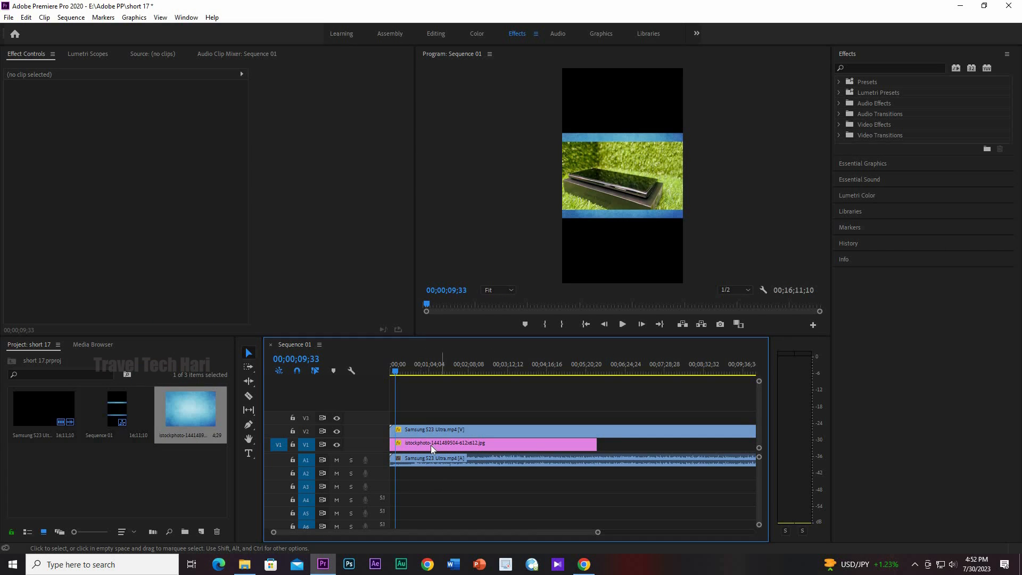
click(448, 444)
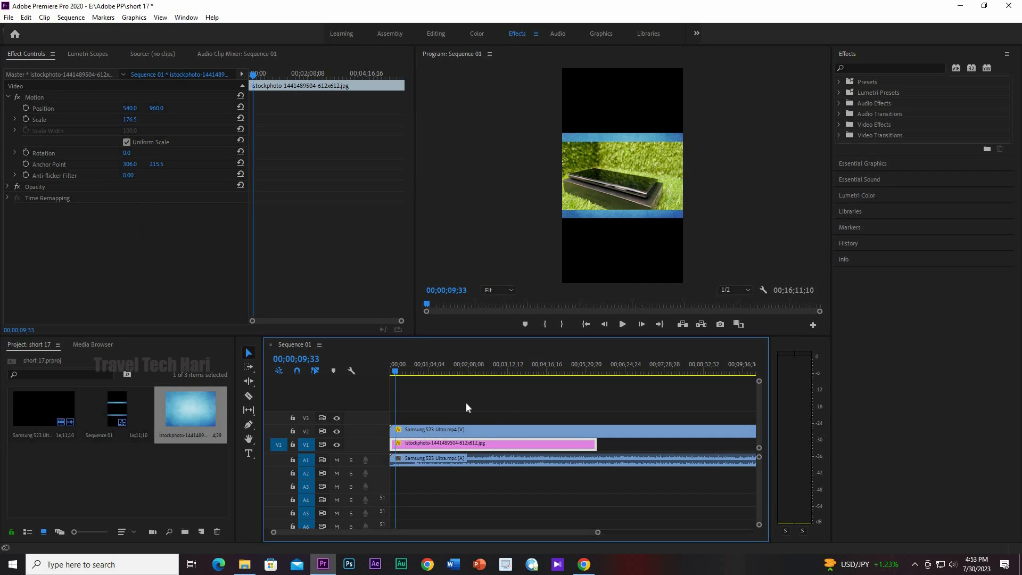
click(551, 410)
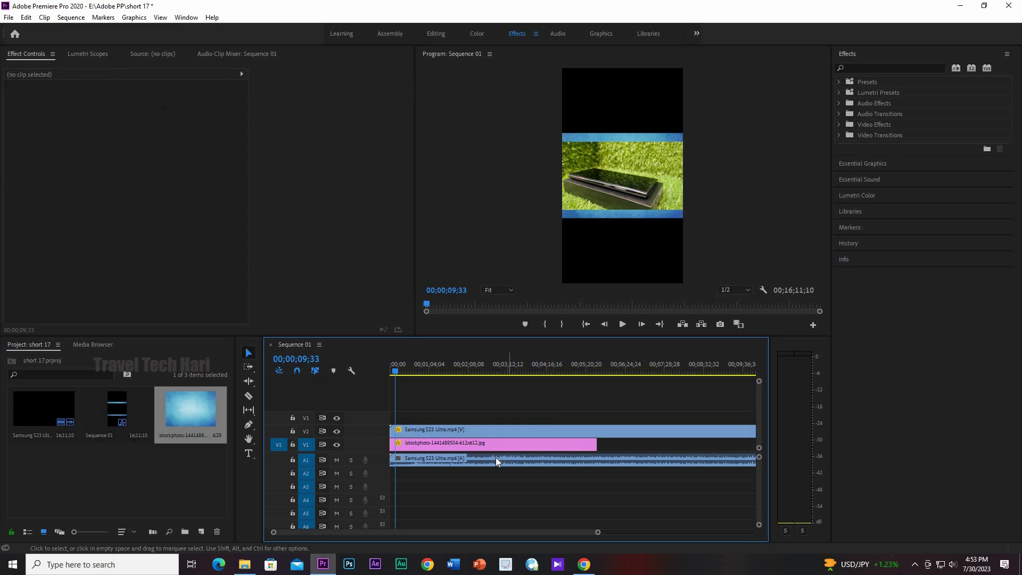
click(484, 444)
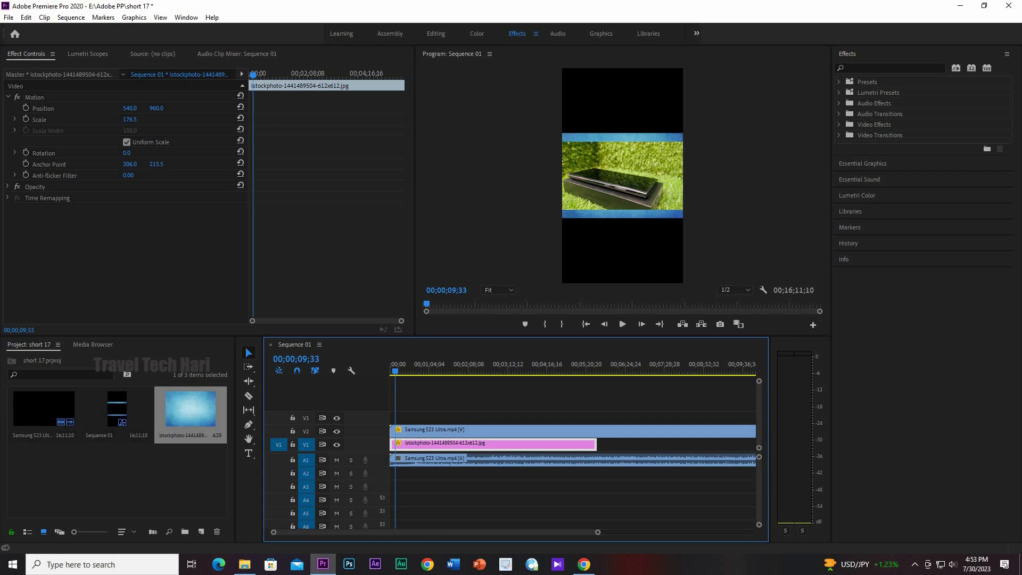
drag(130, 119, 277, 154)
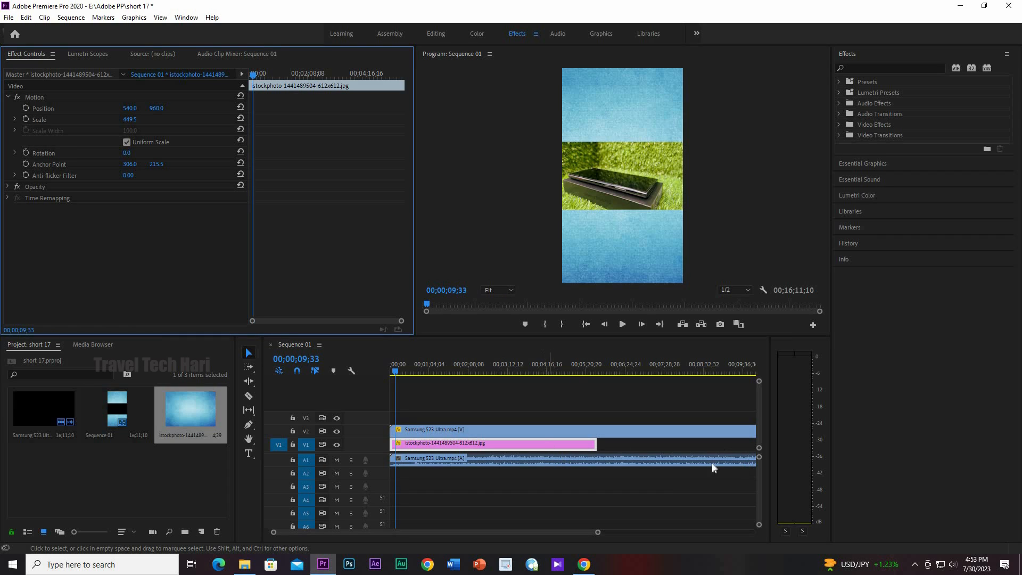
Step: Scale the Samsung S23 Ultra clip to 108.3 and set its horizontal position to 649
click(698, 461)
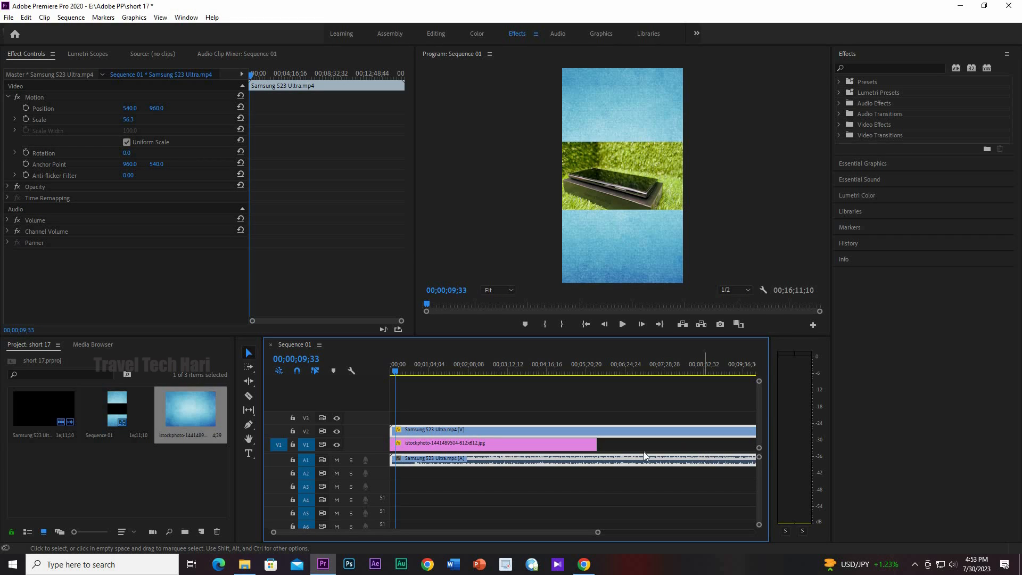
click(532, 445)
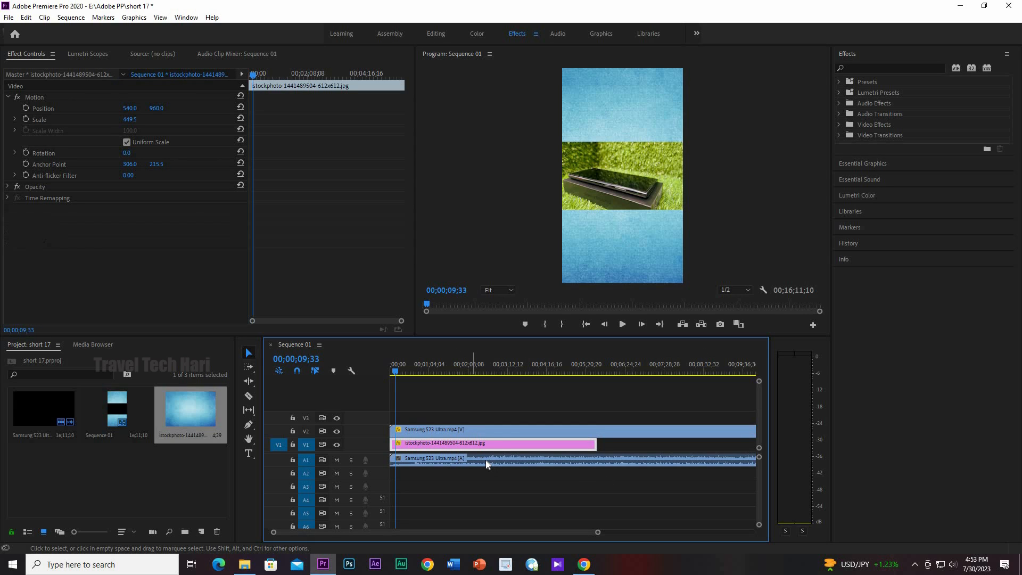
click(502, 433)
drag(128, 121, 167, 122)
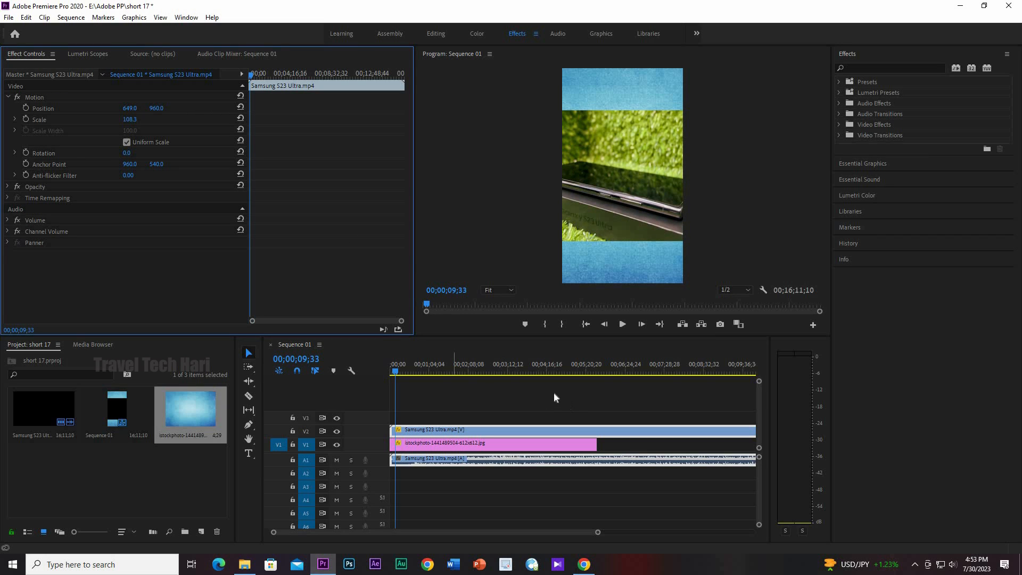
Step: Play back parts of the sequence to check the enlarged video over the blue background
key(space)
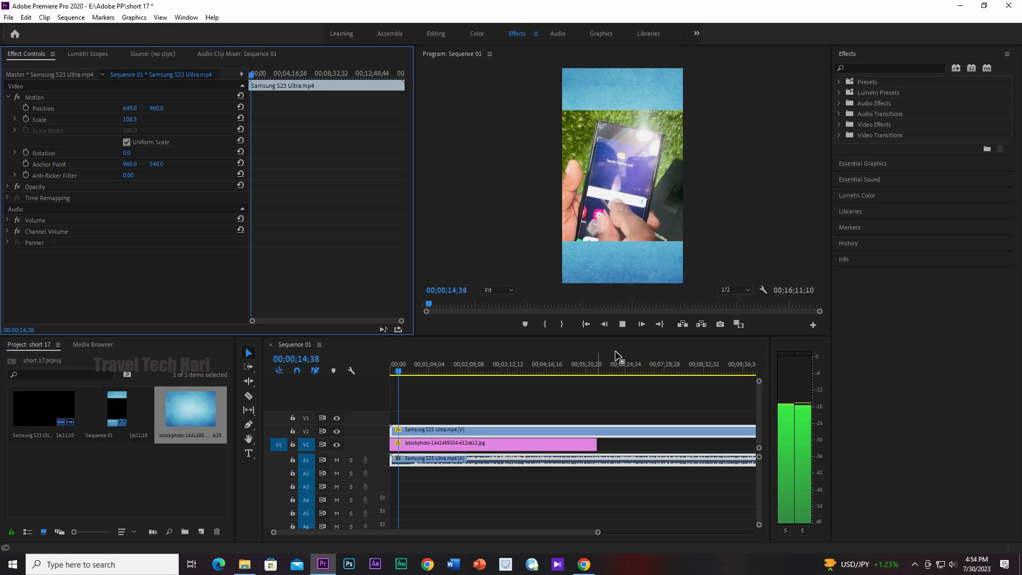
click(622, 324)
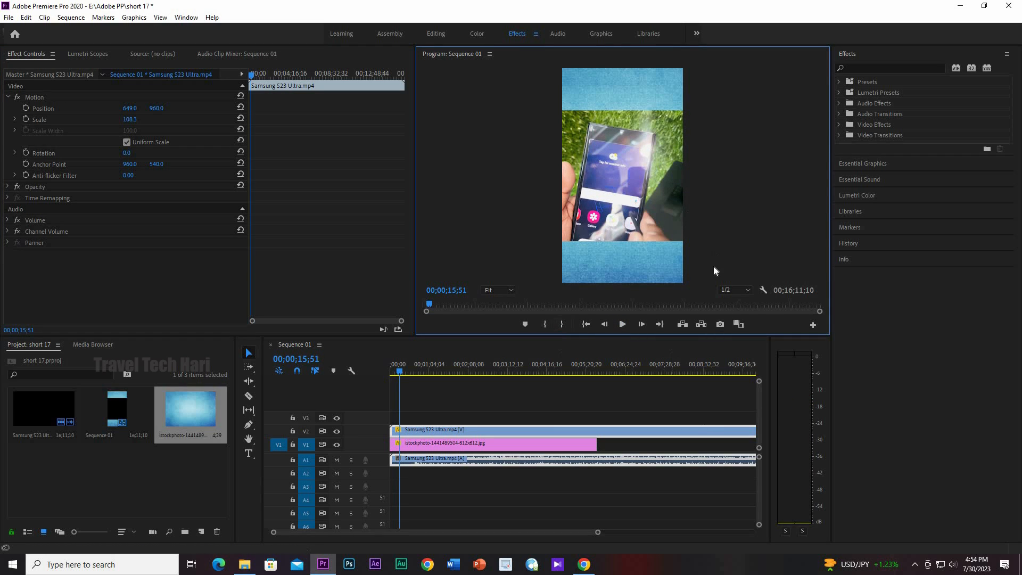
click(445, 371)
mouse_move(471, 366)
mouse_down()
mouse_move(446, 364)
mouse_move(472, 361)
mouse_up()
key(space)
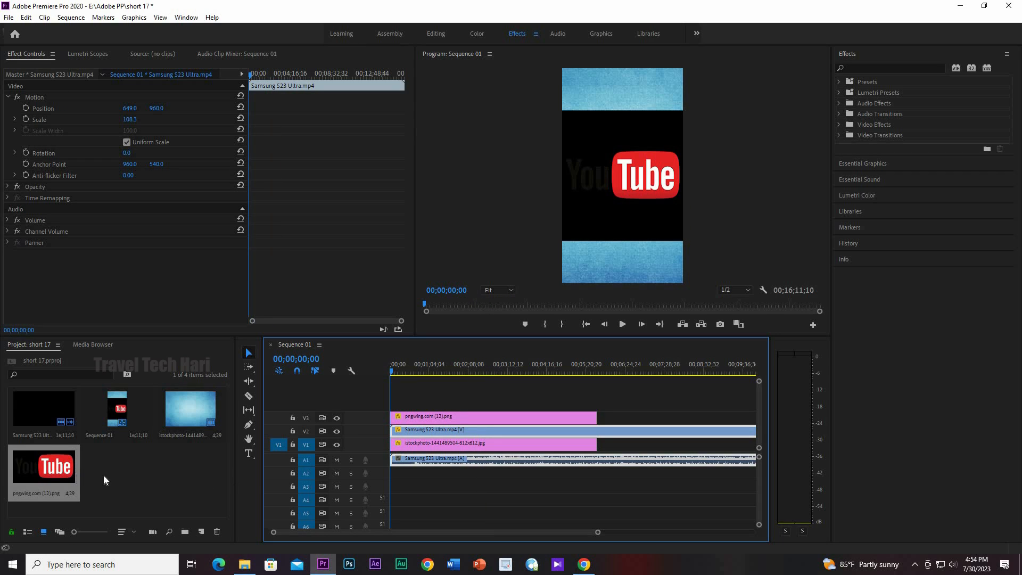
Step: Select the YouTube logo clip on track V3 to access its Motion settings
click(52, 486)
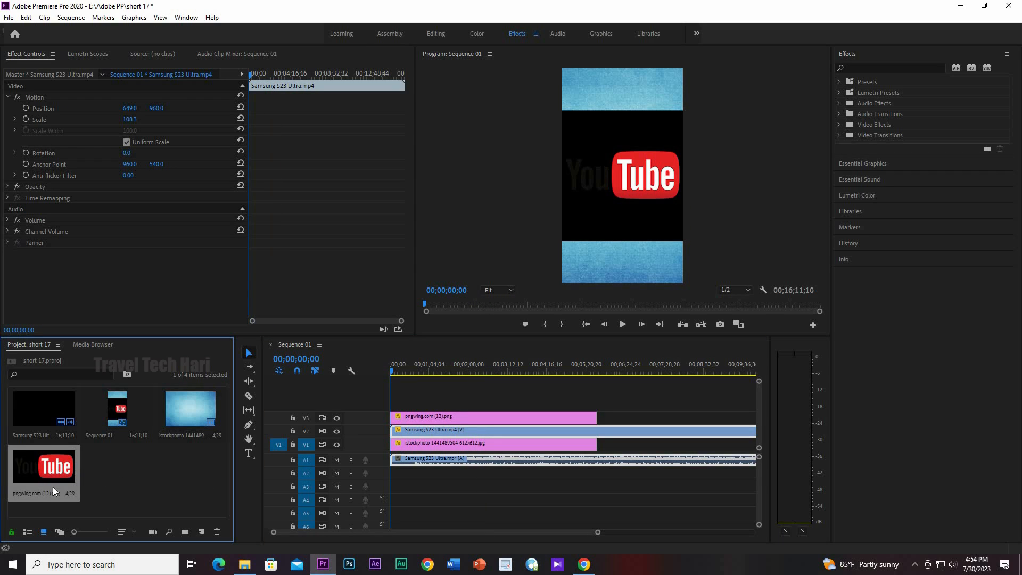
click(118, 475)
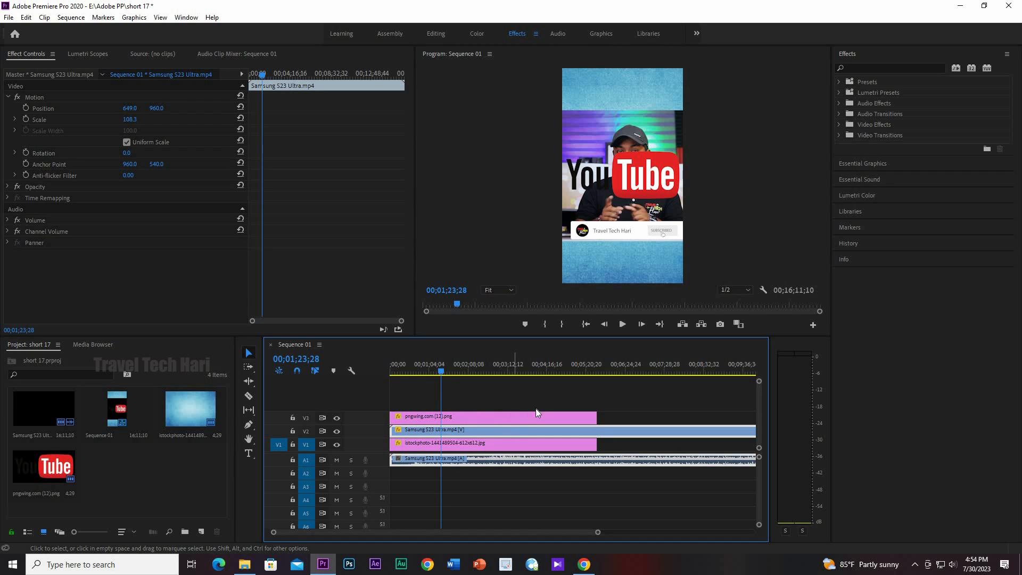
click(535, 415)
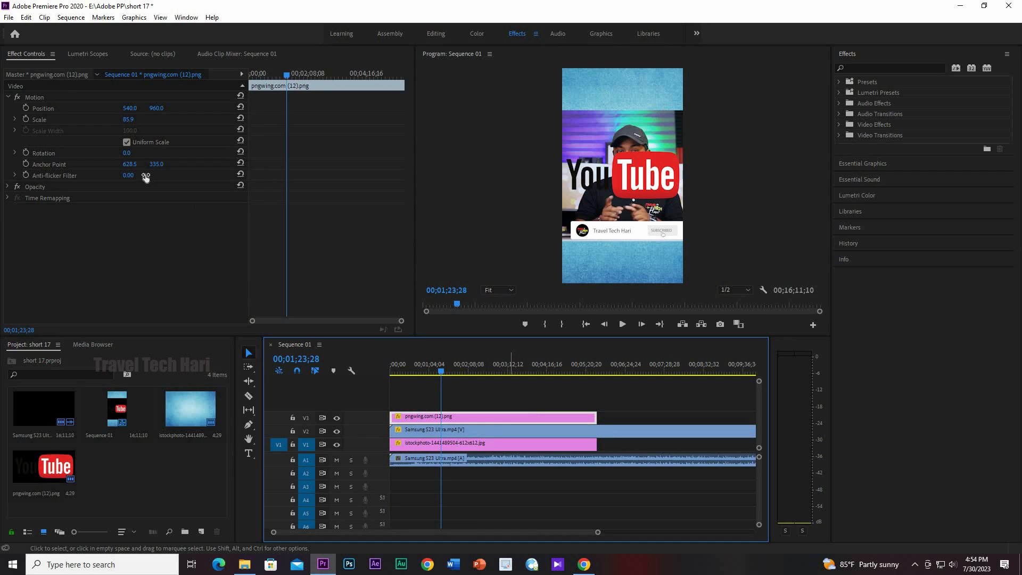